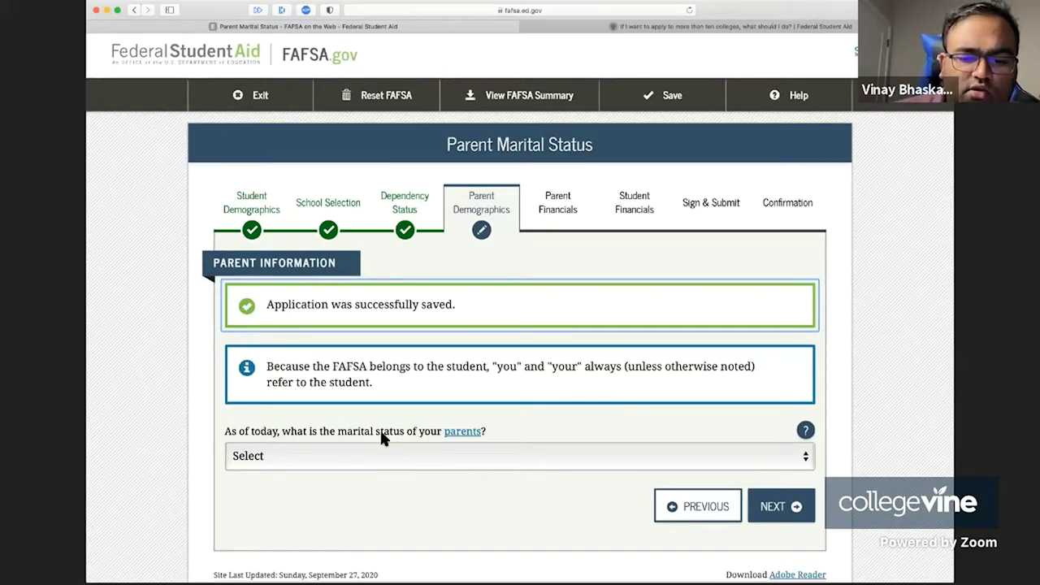
- Set the parents' marital status to Divorced or Separated
{"action": "left_click", "coordinate": [423, 457]}
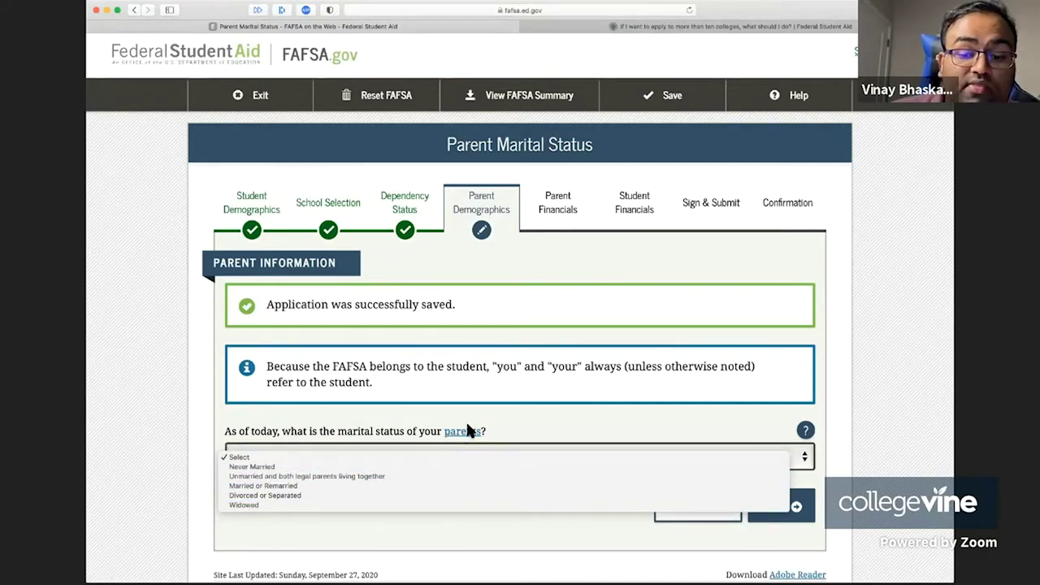
{"action": "left_click", "coordinate": [500, 398]}
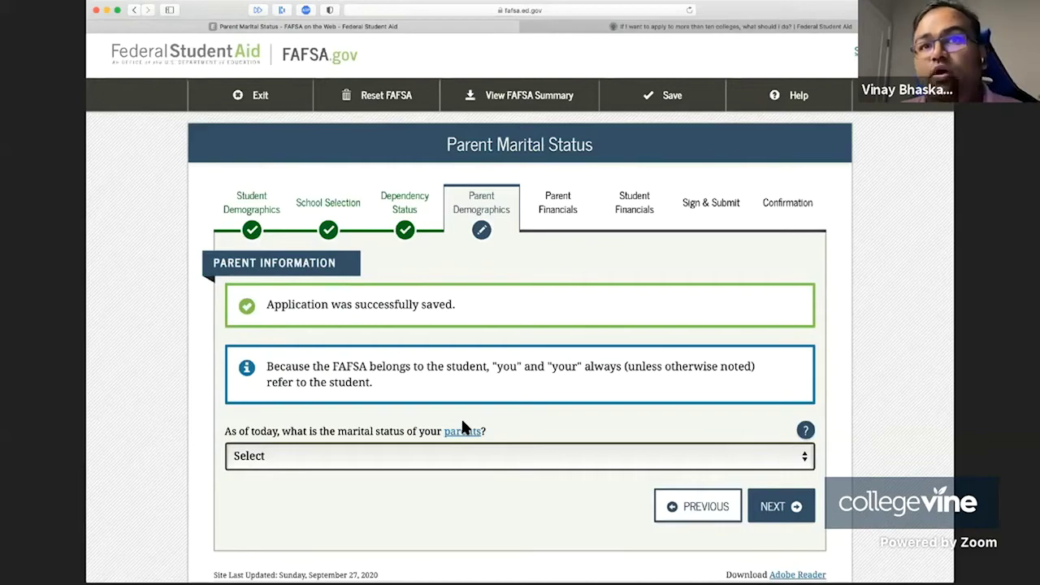
{"action": "left_click", "coordinate": [425, 457]}
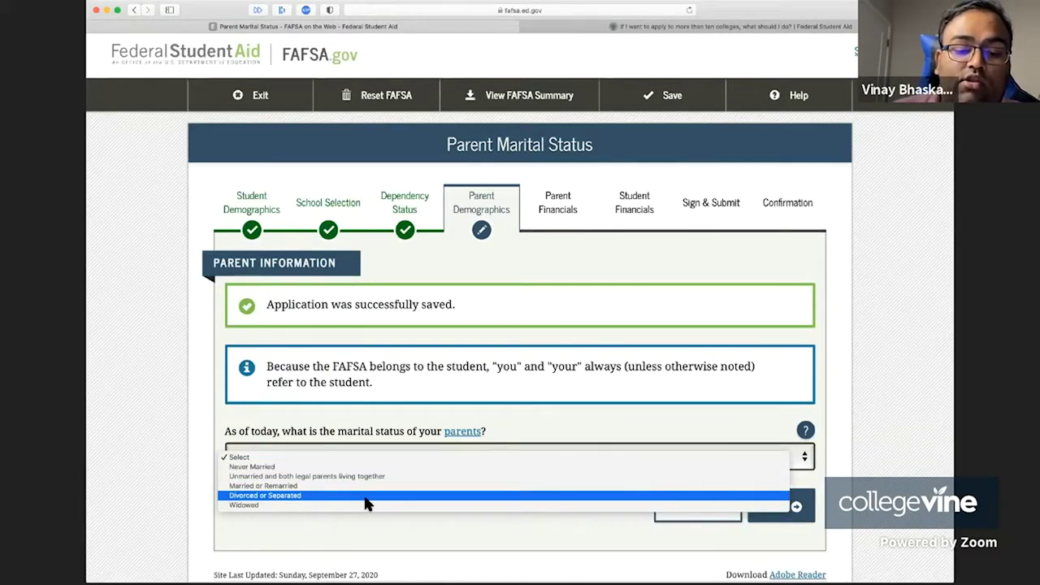
{"action": "left_click", "coordinate": [366, 497]}
{"action": "scroll", "coordinate": [357, 463], "scroll_direction": "down", "scroll_amount": 3}
- Enter 11/2007 as the separation date and choose to provide the mother's information
{"action": "left_click", "coordinate": [338, 348]}
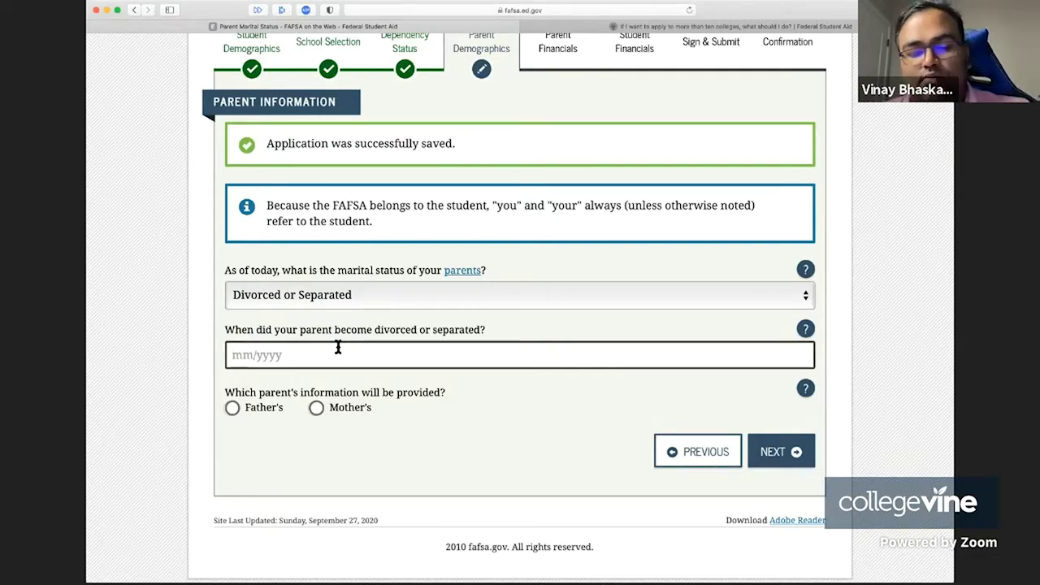
{"action": "type", "text": "11/"}
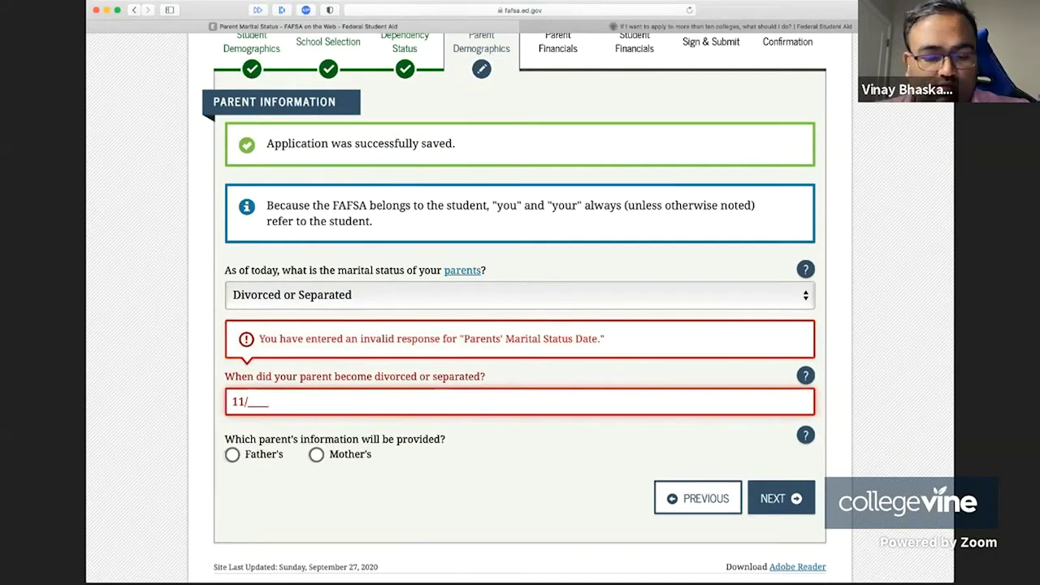
{"action": "type", "text": "2007"}
{"action": "left_click", "coordinate": [278, 434]}
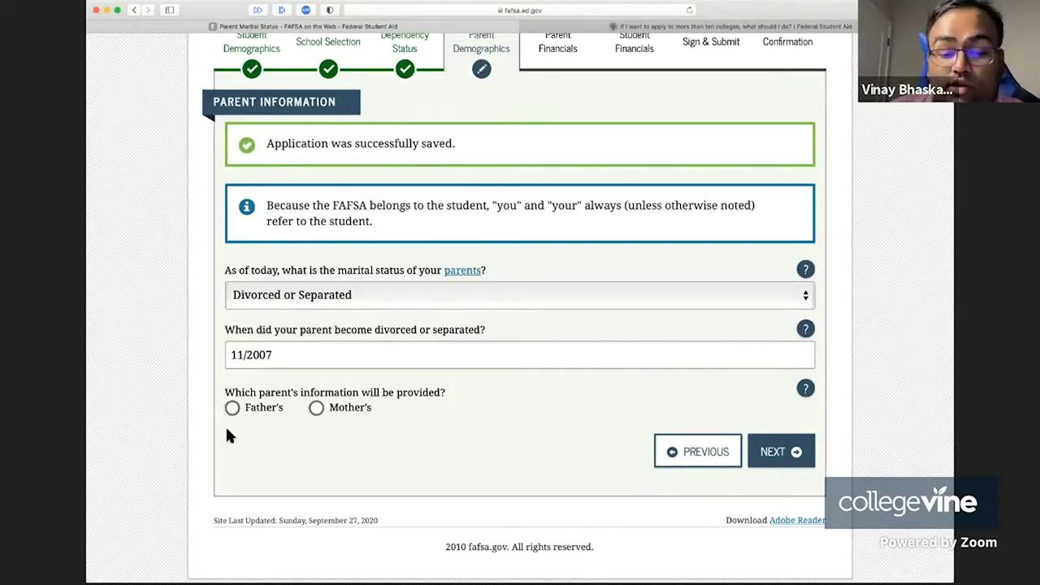
{"action": "left_click", "coordinate": [316, 407]}
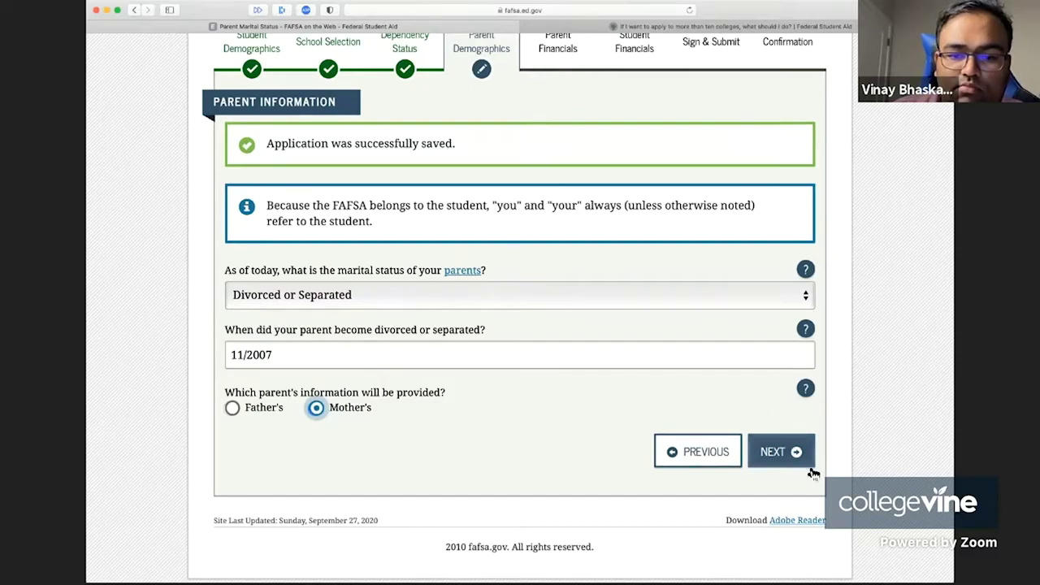
- Continue to the mother's information page and enter her Social Security number
{"action": "left_click", "coordinate": [769, 459]}
{"action": "scroll", "coordinate": [589, 320], "scroll_direction": "down", "scroll_amount": 3}
{"action": "scroll", "coordinate": [589, 320], "scroll_direction": "down", "scroll_amount": 2}
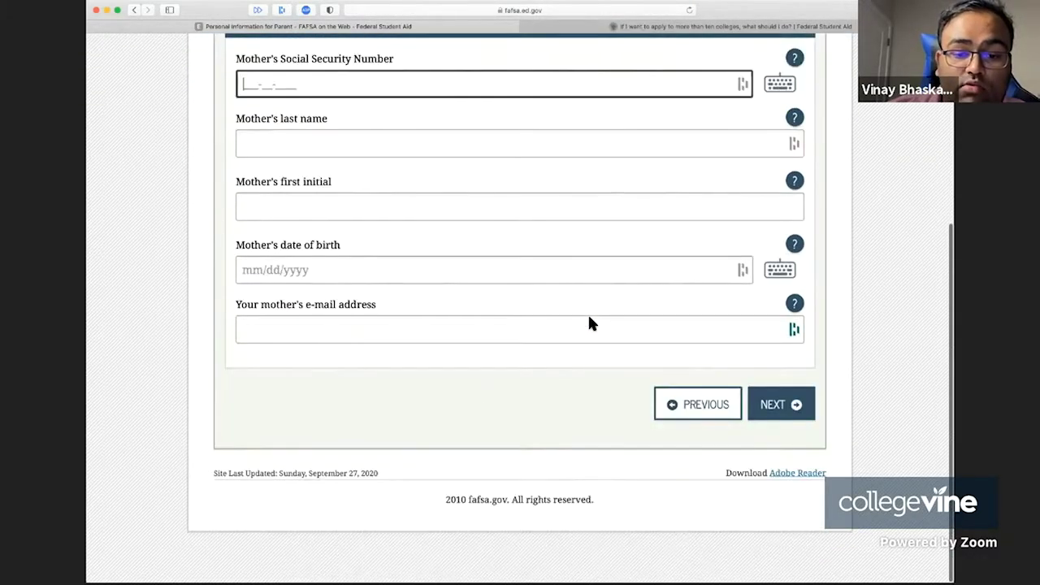
{"action": "scroll", "coordinate": [589, 319], "scroll_direction": "up", "scroll_amount": 3}
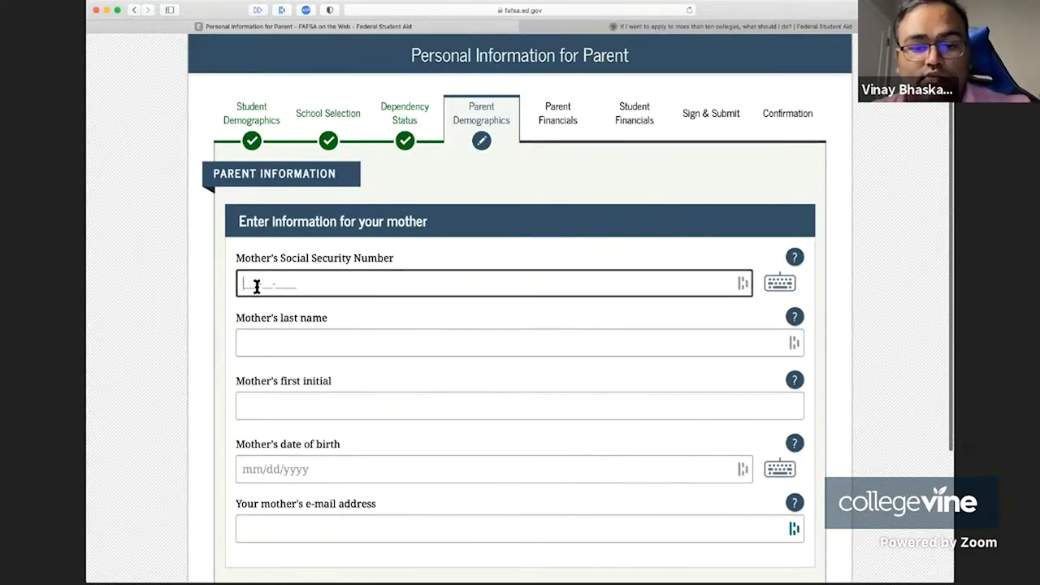
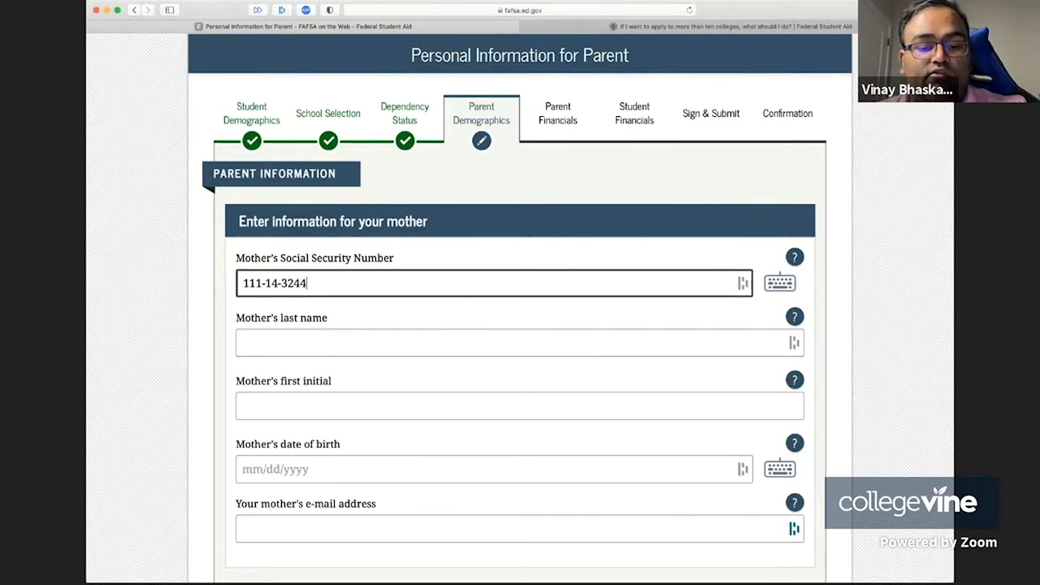
- Fill in the mother's last name, first initial and date of birth
{"action": "left_click", "coordinate": [284, 342]}
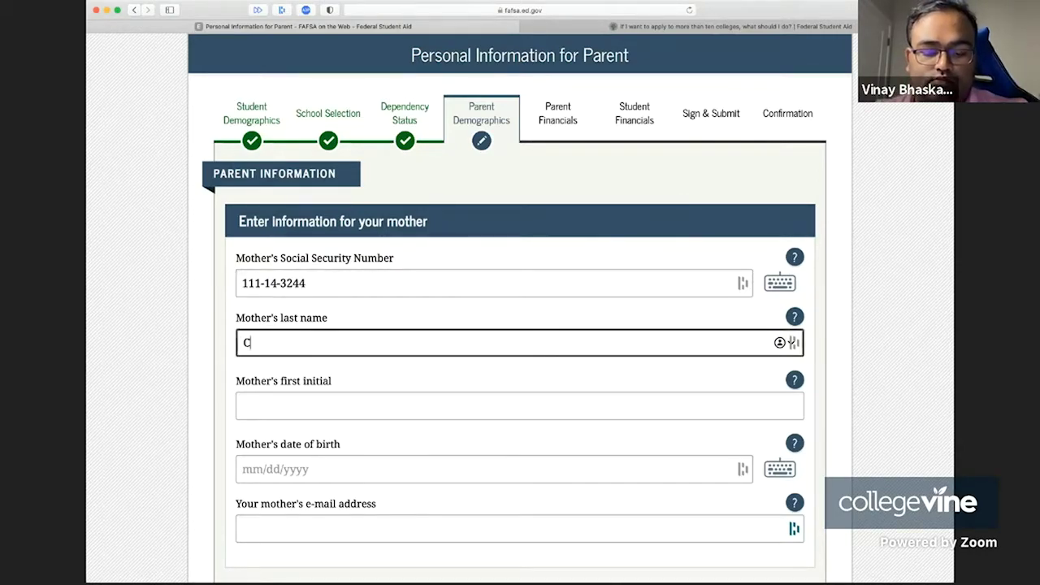
{"action": "key", "text": "BackSpace"}
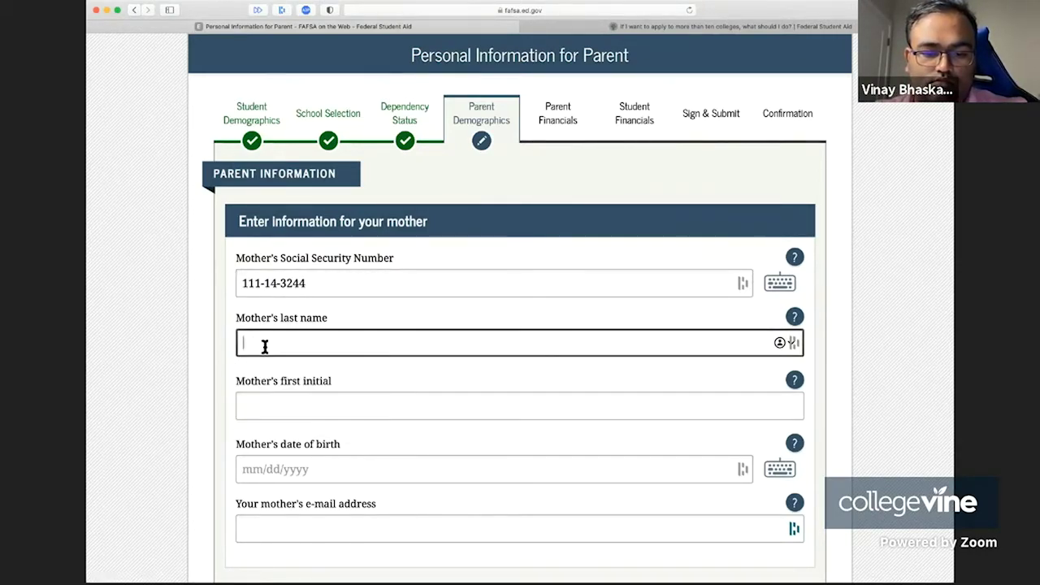
{"action": "key", "text": "Tab"}
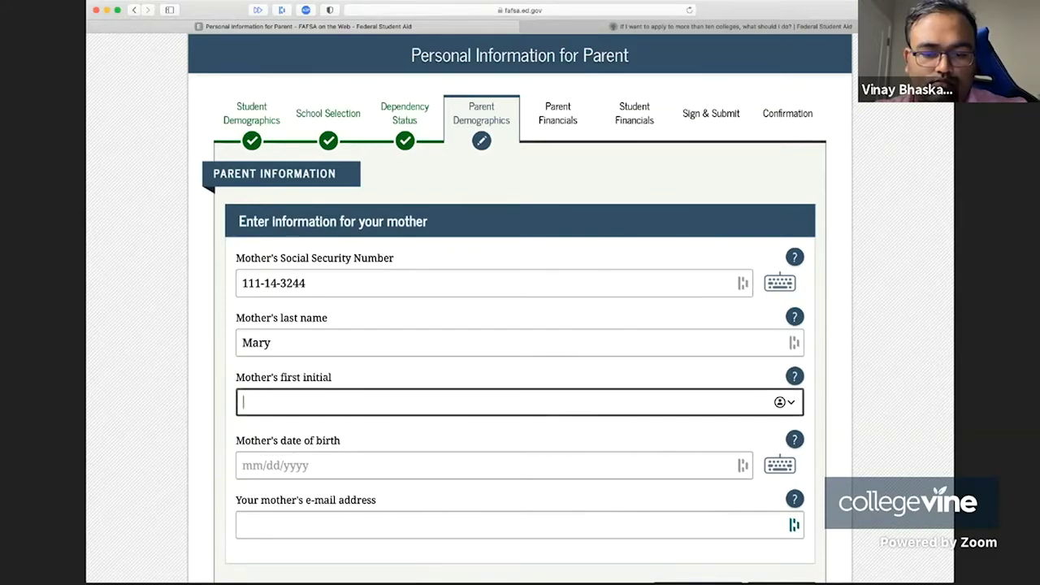
{"action": "key", "text": "BackSpace"}
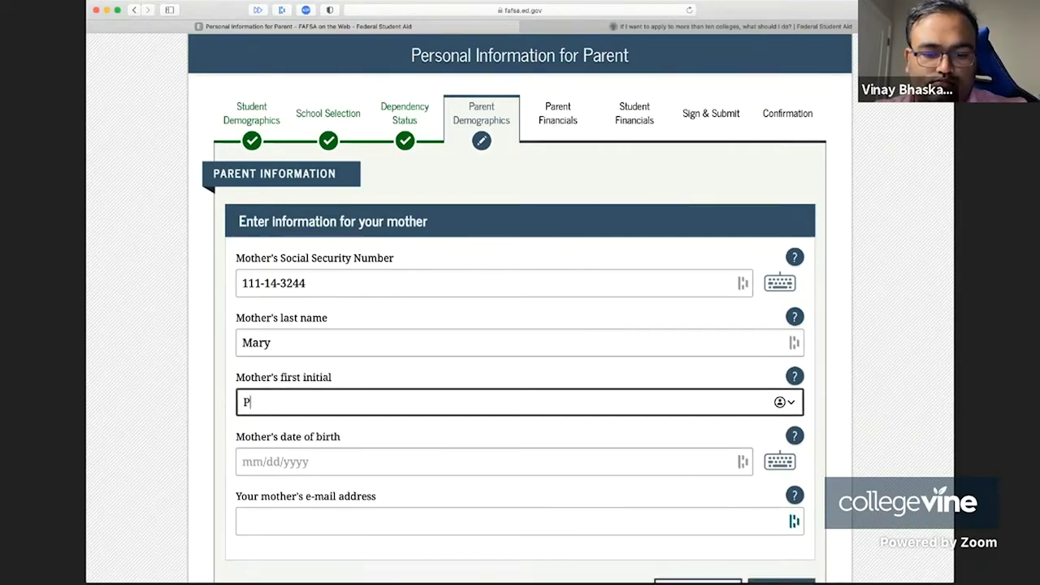
{"action": "key", "text": "Tab"}
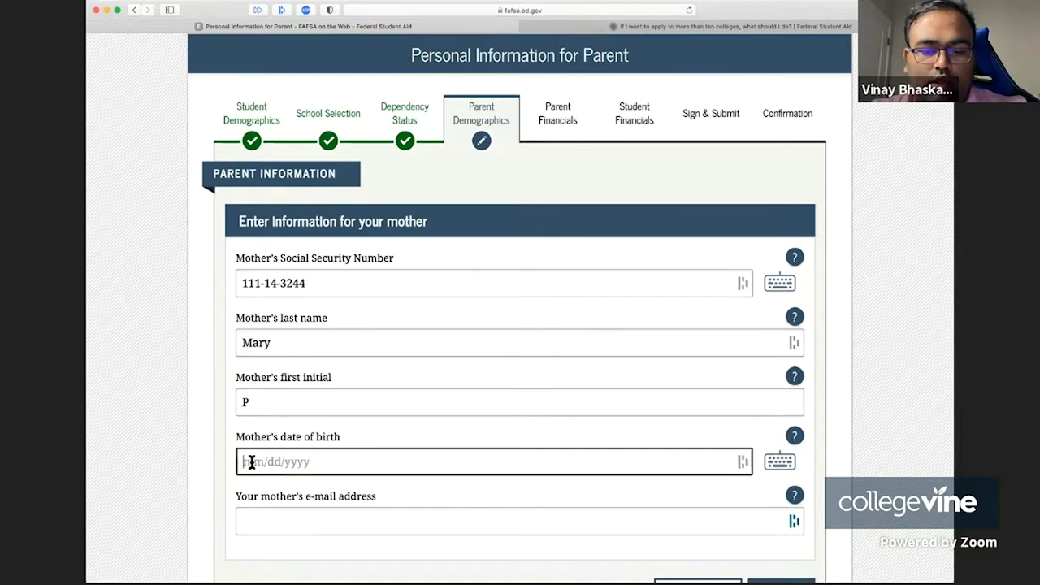
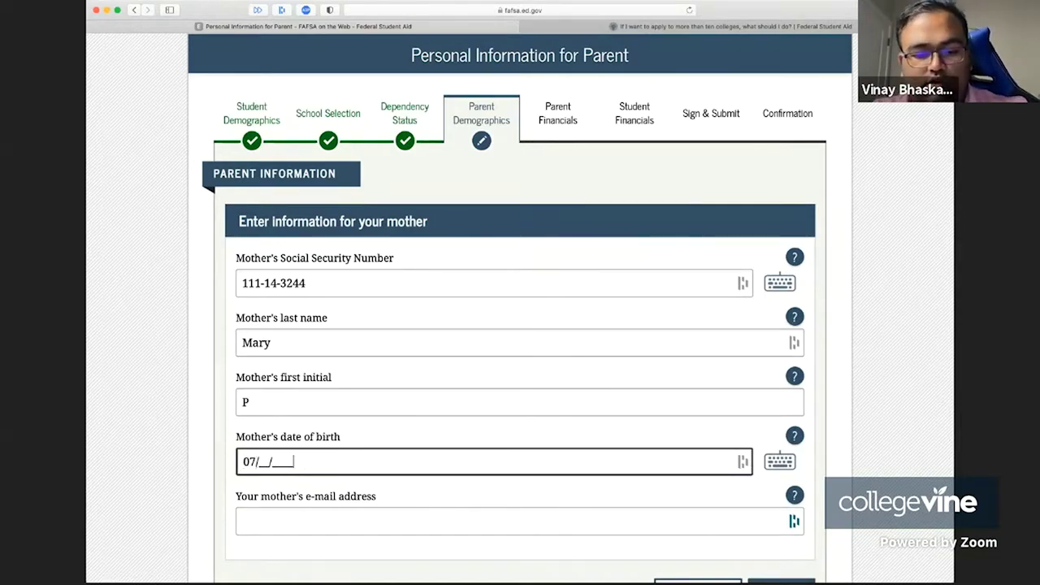
{"action": "scroll", "coordinate": [255, 460], "scroll_direction": "down", "scroll_amount": 1}
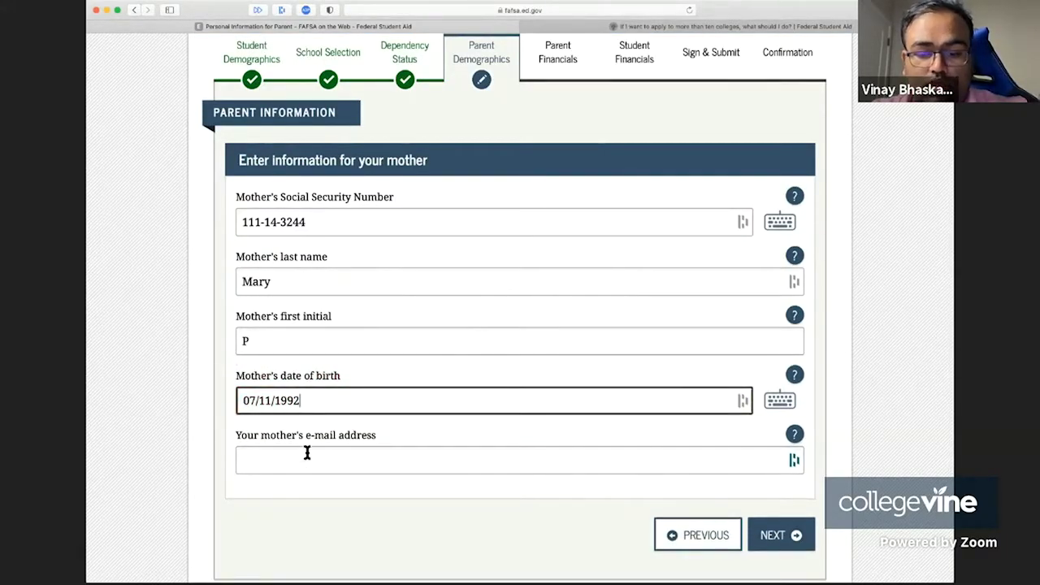
- Enter the mother's e-mail address and paste the same address into the confirmation field
{"action": "left_click", "coordinate": [307, 452]}
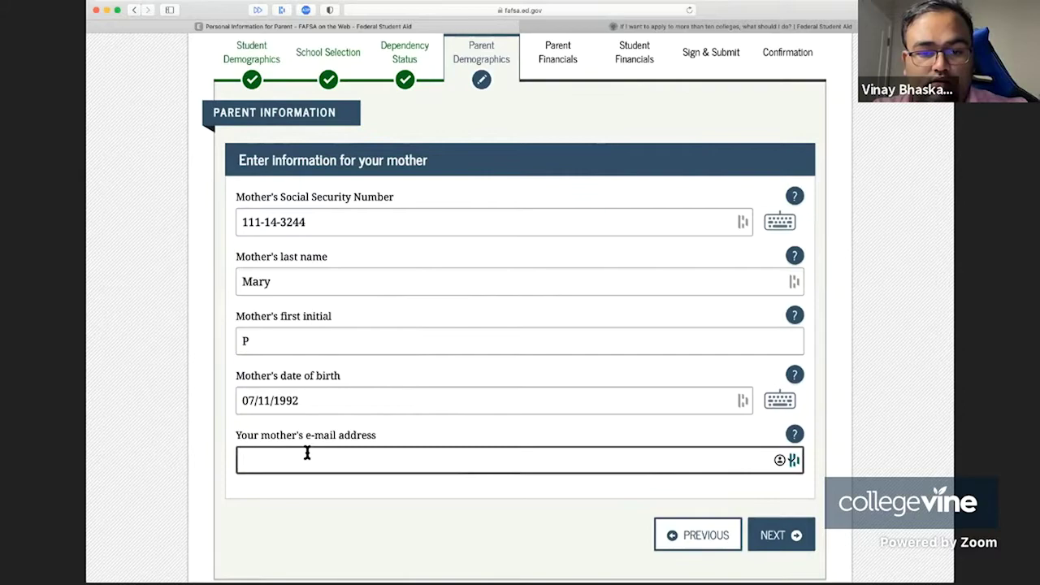
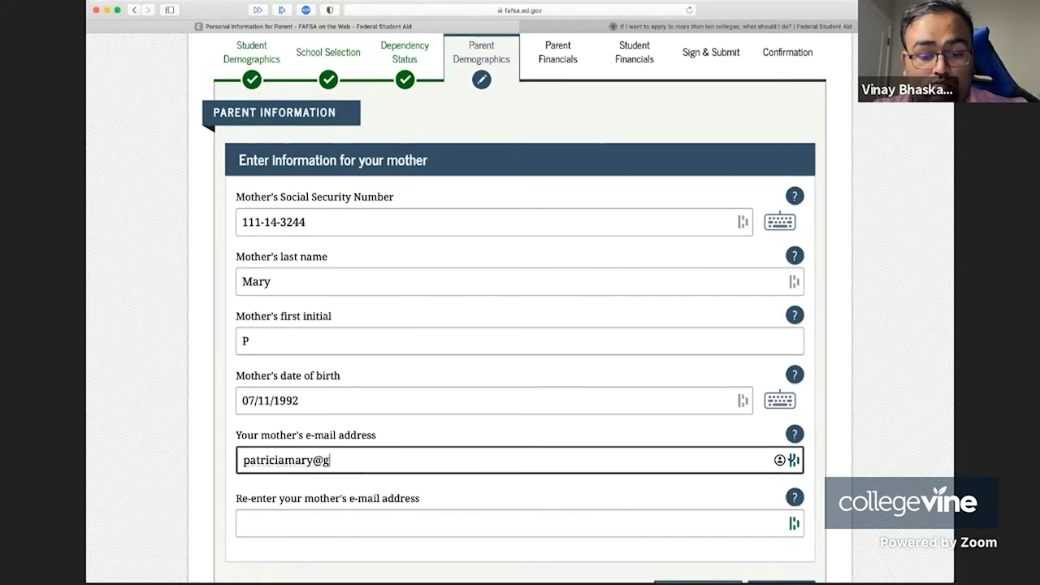
{"action": "key", "text": "Tab"}
{"action": "triple_click", "coordinate": [290, 462]}
{"action": "key", "text": "ctrl+c"}
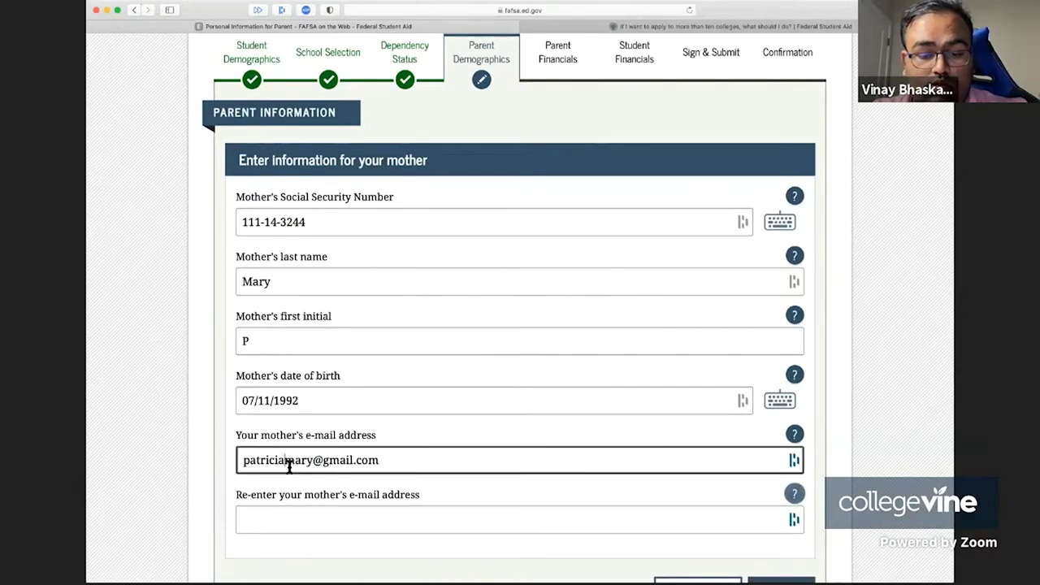
{"action": "left_click", "coordinate": [290, 523]}
{"action": "key", "text": "ctrl+v"}
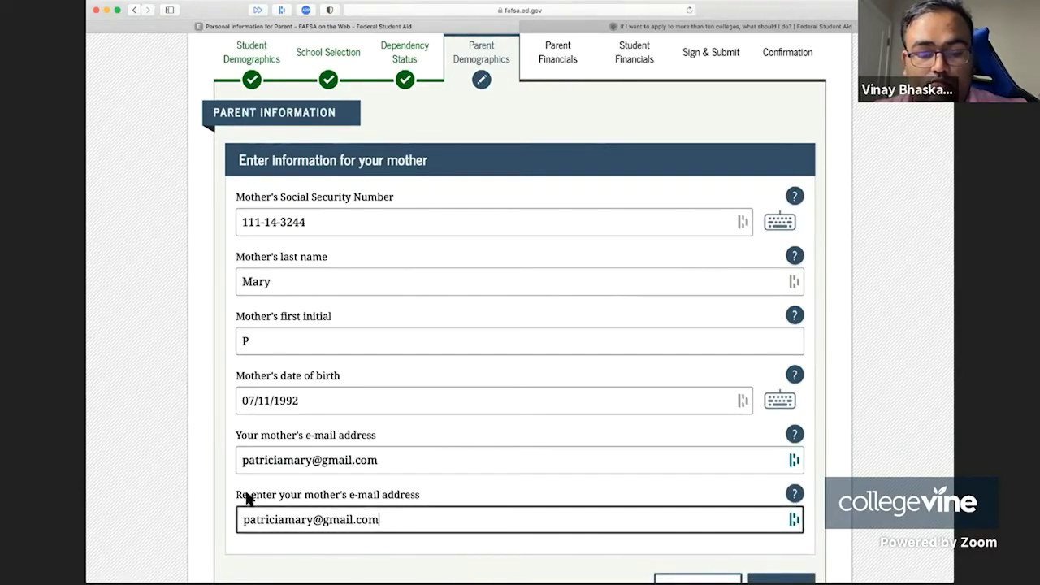
{"action": "scroll", "coordinate": [248, 491], "scroll_direction": "down", "scroll_amount": 3}
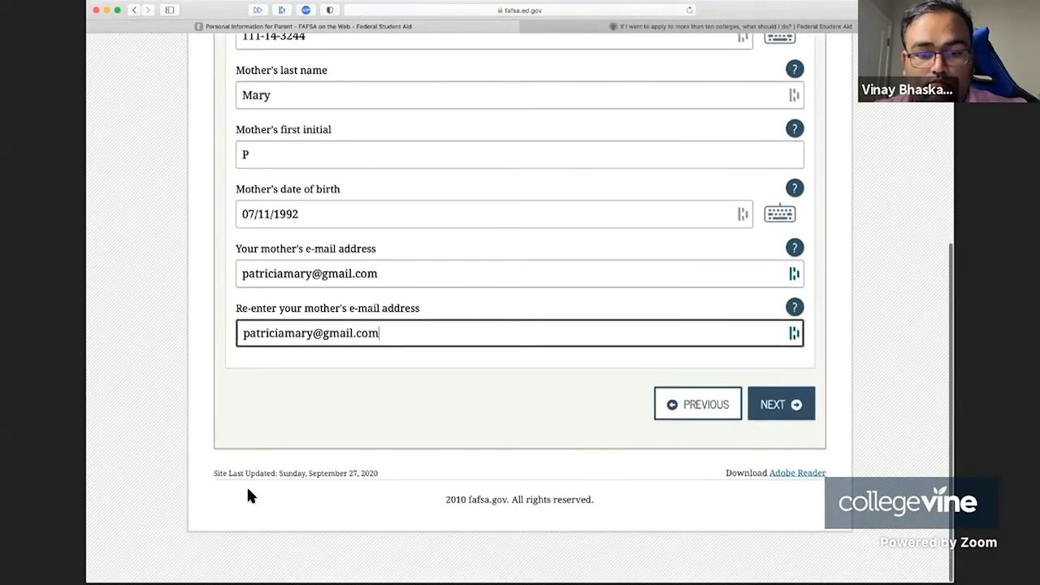
- Submit the mother's details, answer Yes to five years in Massachusetts, and continue to Parent Household Info
{"action": "left_click", "coordinate": [784, 413]}
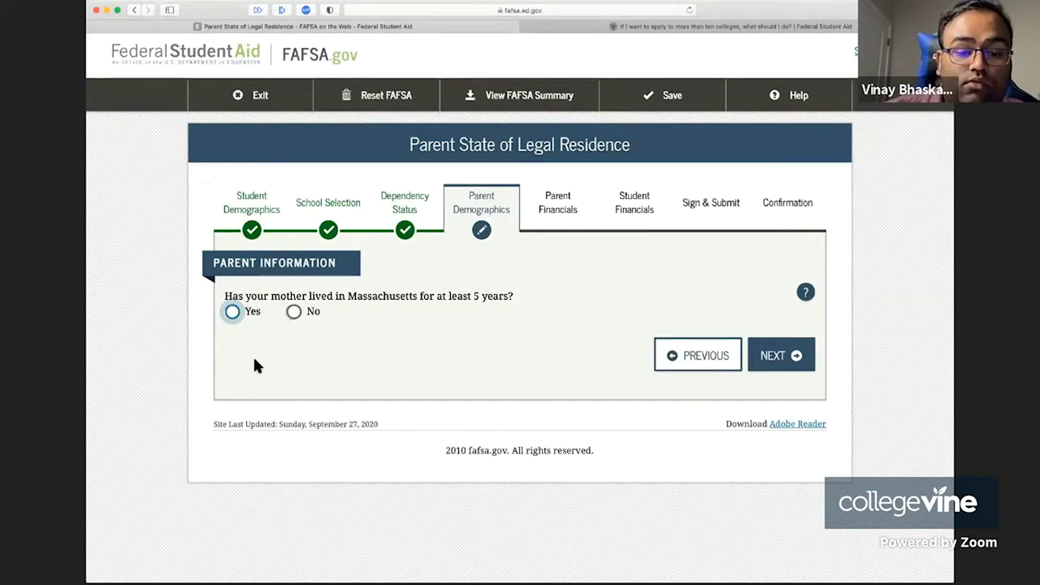
{"action": "left_click", "coordinate": [234, 314]}
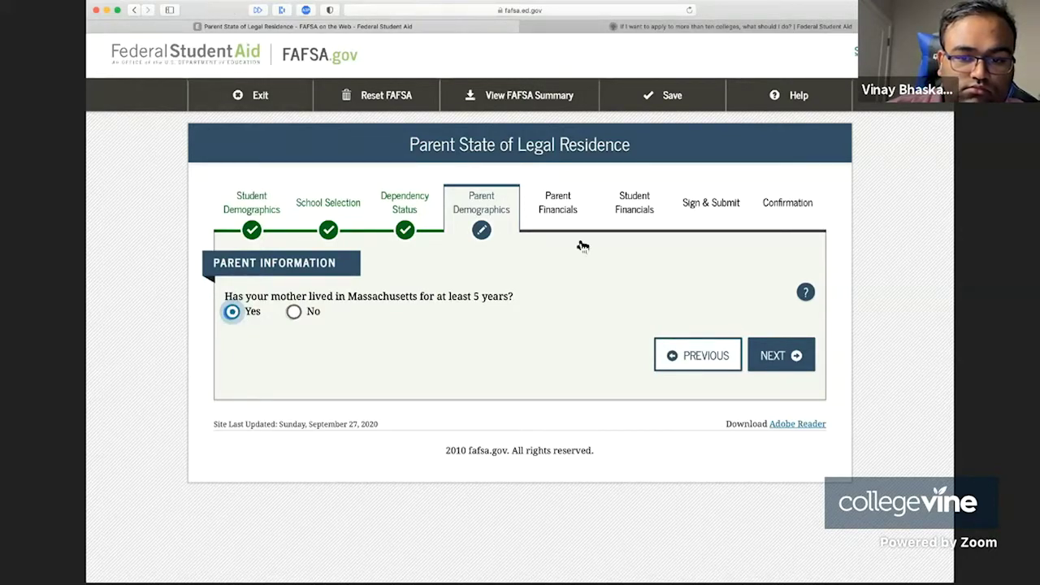
{"action": "left_click", "coordinate": [778, 355]}
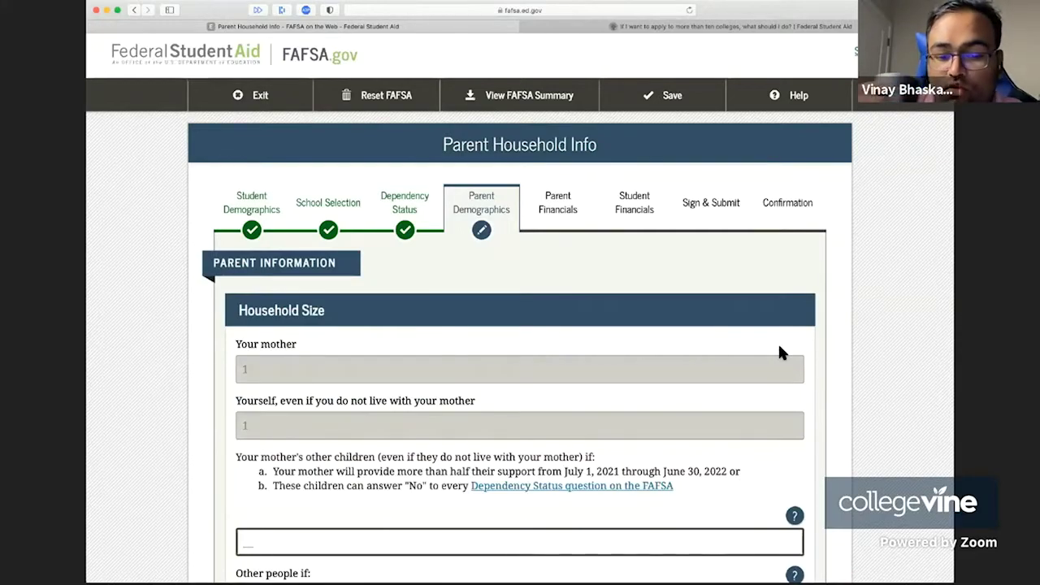
- Enter 1 for the mother's other children in the household, making household size 3
{"action": "scroll", "coordinate": [780, 353], "scroll_direction": "down", "scroll_amount": 2}
{"action": "left_click", "coordinate": [778, 353]}
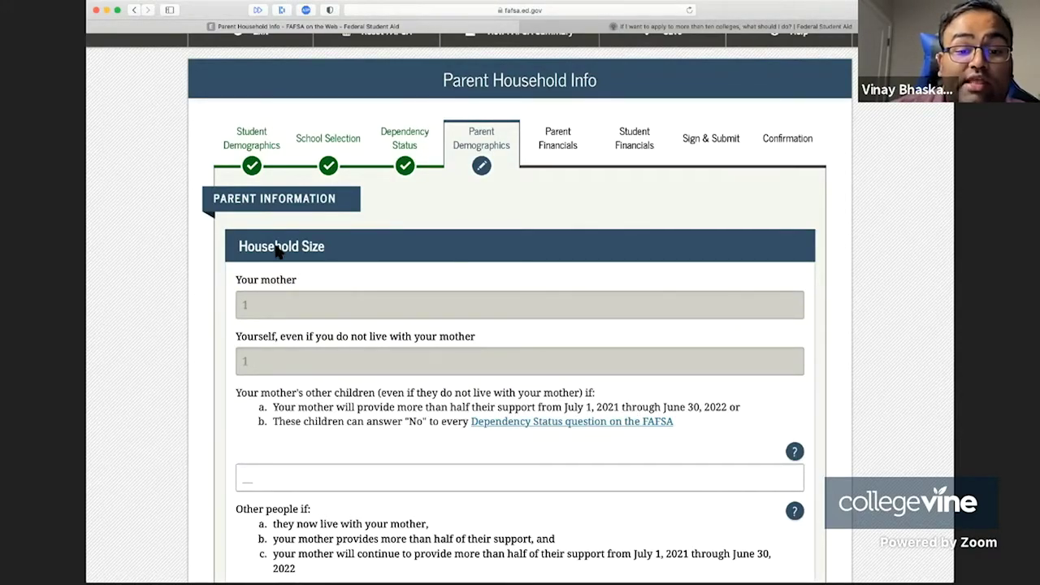
{"action": "left_click_drag", "start_coordinate": [276, 246], "coordinate": [383, 428]}
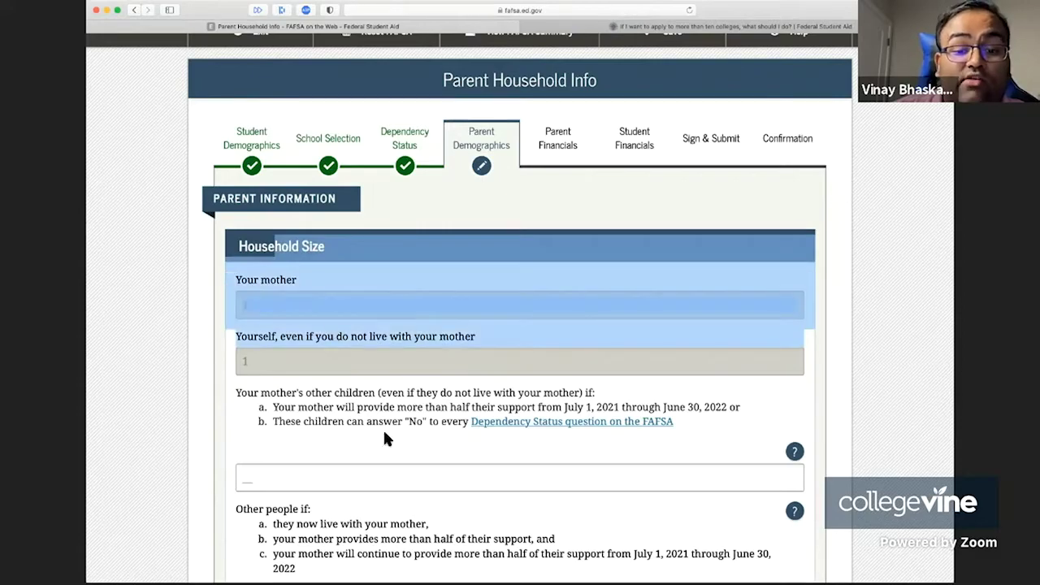
{"action": "left_click", "coordinate": [383, 428]}
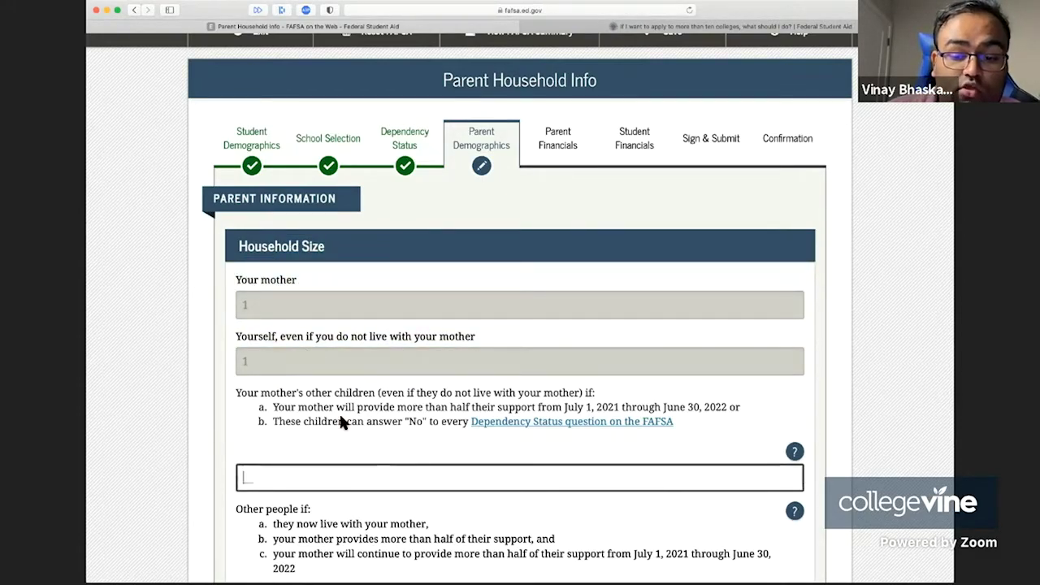
{"action": "scroll", "coordinate": [339, 411], "scroll_direction": "down", "scroll_amount": 5}
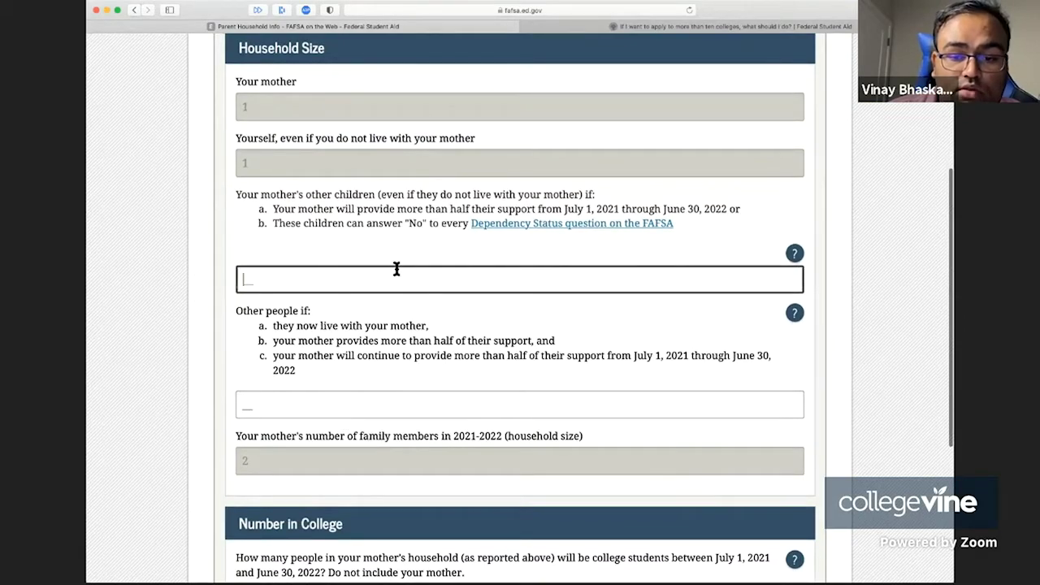
{"action": "left_click_drag", "start_coordinate": [329, 243], "coordinate": [458, 200]}
{"action": "double_click", "coordinate": [462, 226]}
{"action": "left_click", "coordinate": [403, 197]}
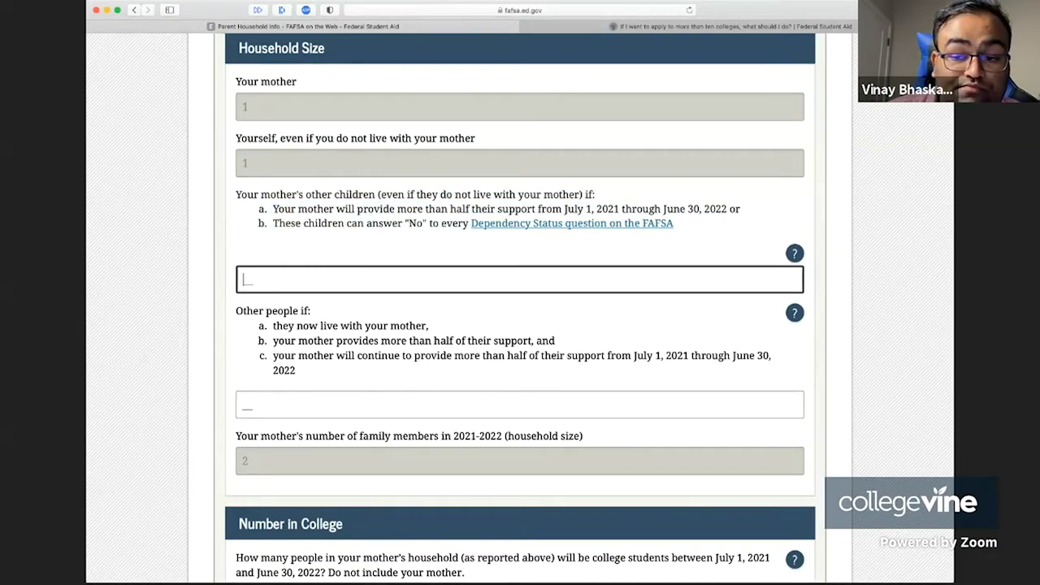
{"action": "type", "text": "1"}
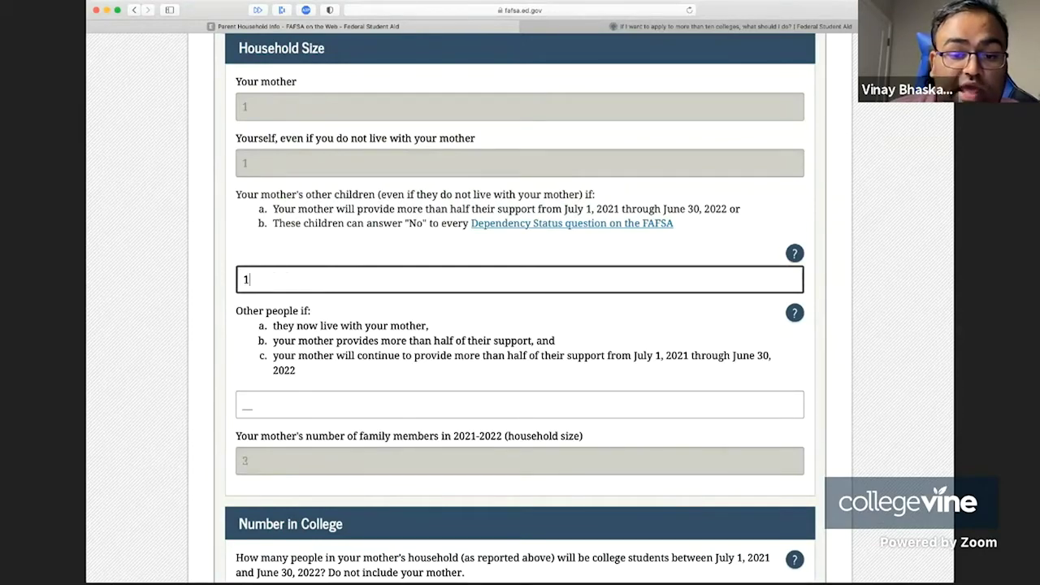
{"action": "left_click", "coordinate": [307, 362]}
{"action": "key", "text": "Tab"}
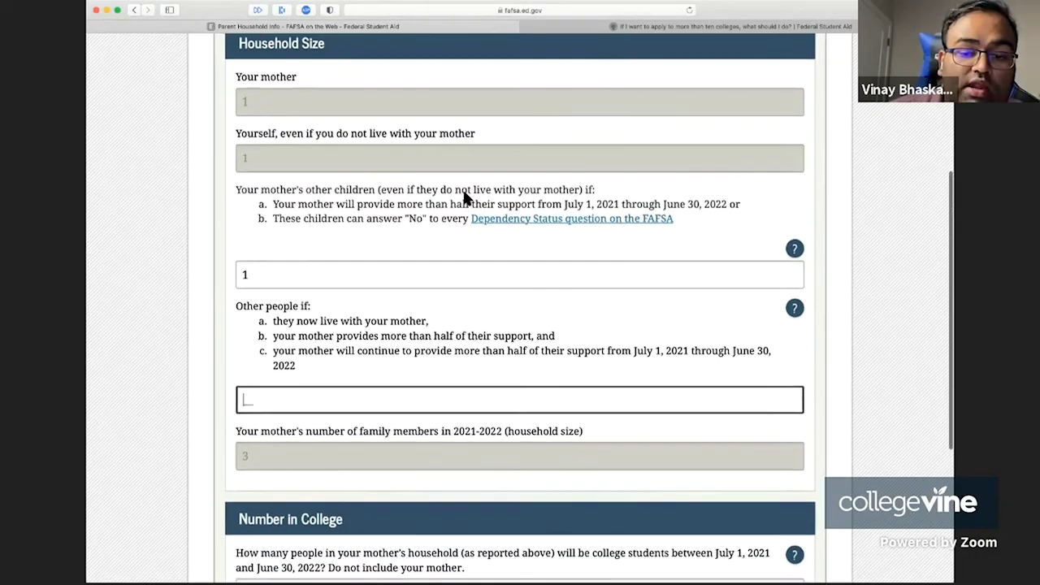
{"action": "scroll", "coordinate": [367, 271], "scroll_direction": "down", "scroll_amount": 5}
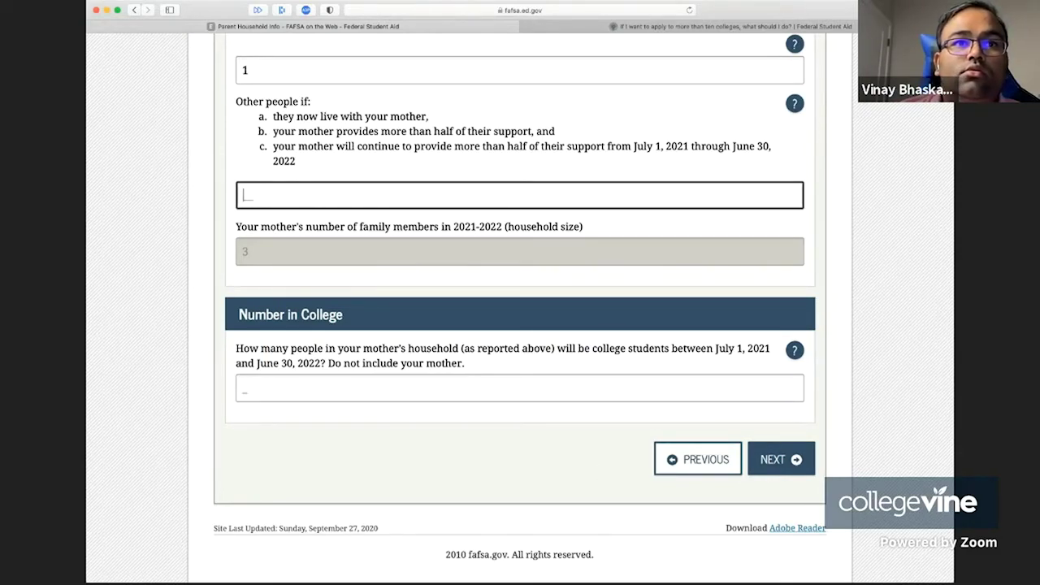
- Try submitting the household page with 0 entered for Number in College
{"action": "key", "text": "super+Tab"}
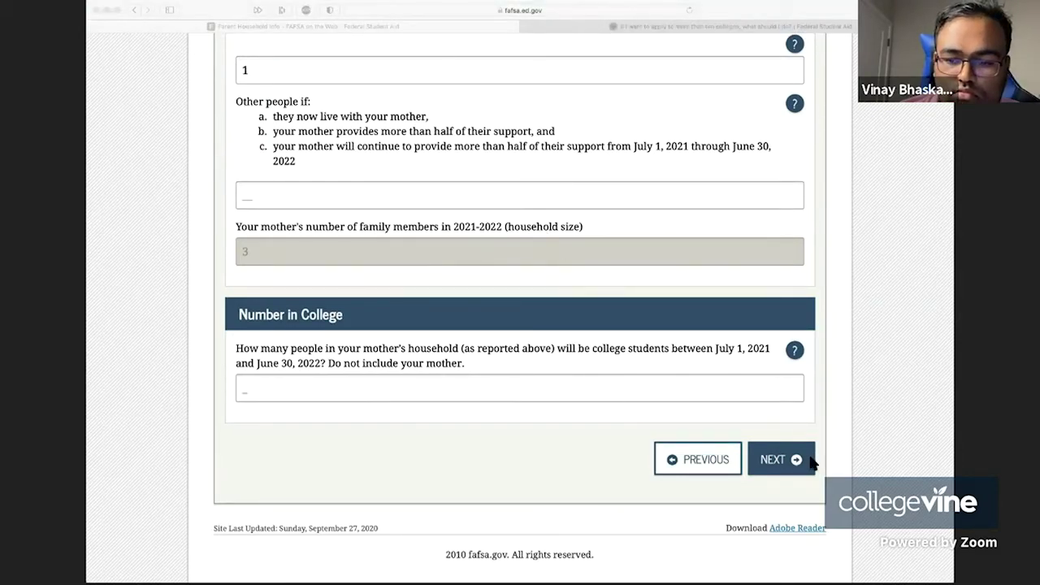
{"action": "left_click", "coordinate": [777, 471]}
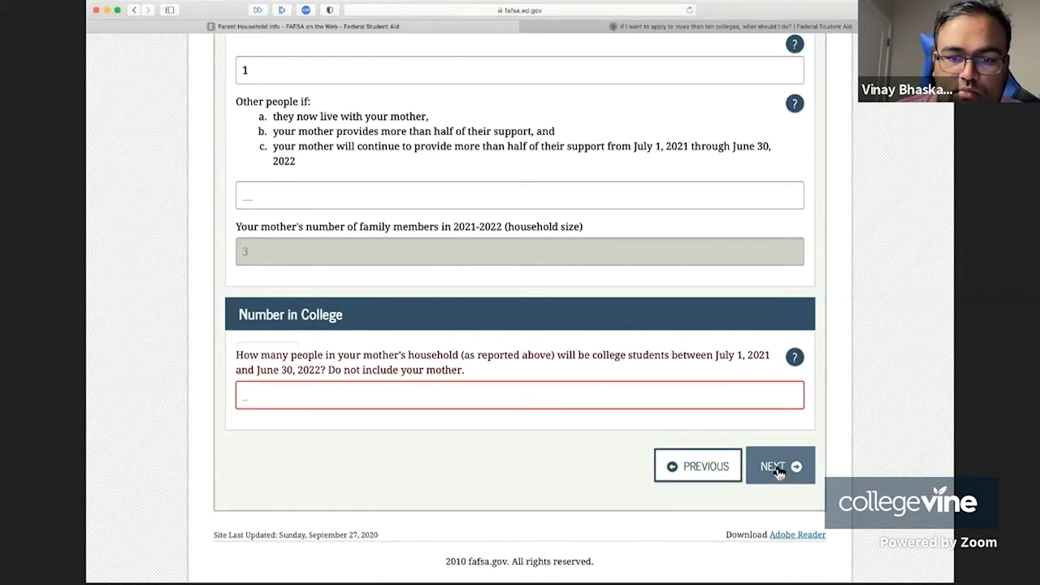
{"action": "left_click", "coordinate": [774, 463]}
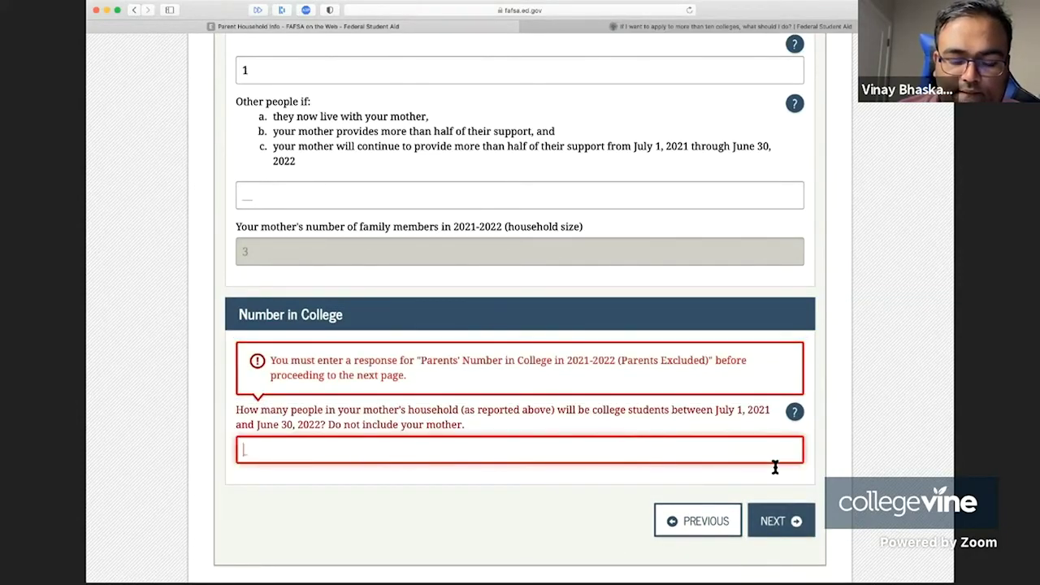
{"action": "type", "text": "0"}
{"action": "left_click", "coordinate": [776, 505]}
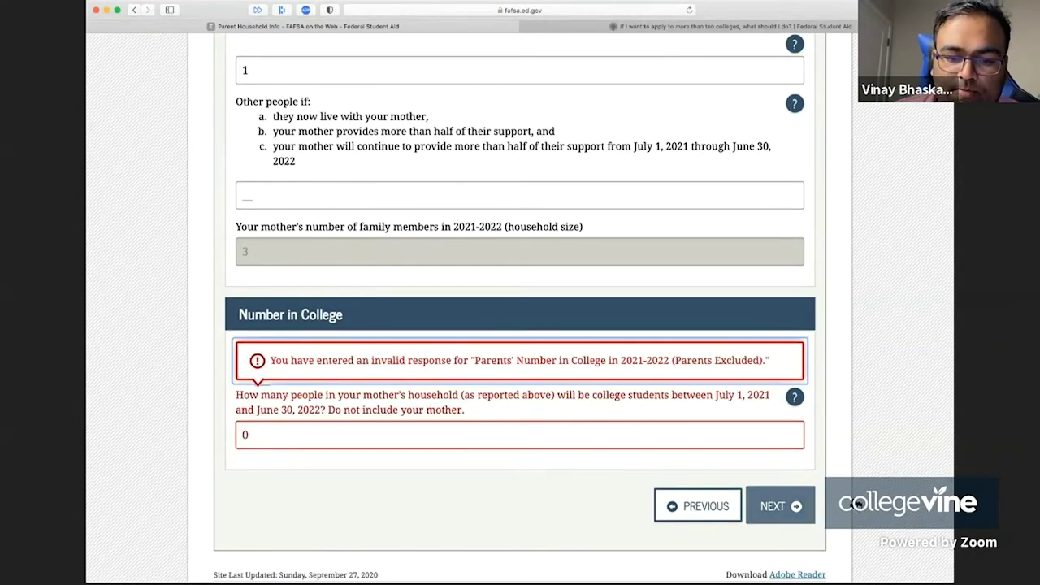
- Correct Number in College to 2 and submit the household information
{"action": "left_click", "coordinate": [431, 431]}
{"action": "key", "text": "BackSpace"}
{"action": "type", "text": "1"}
{"action": "key", "text": "Tab"}
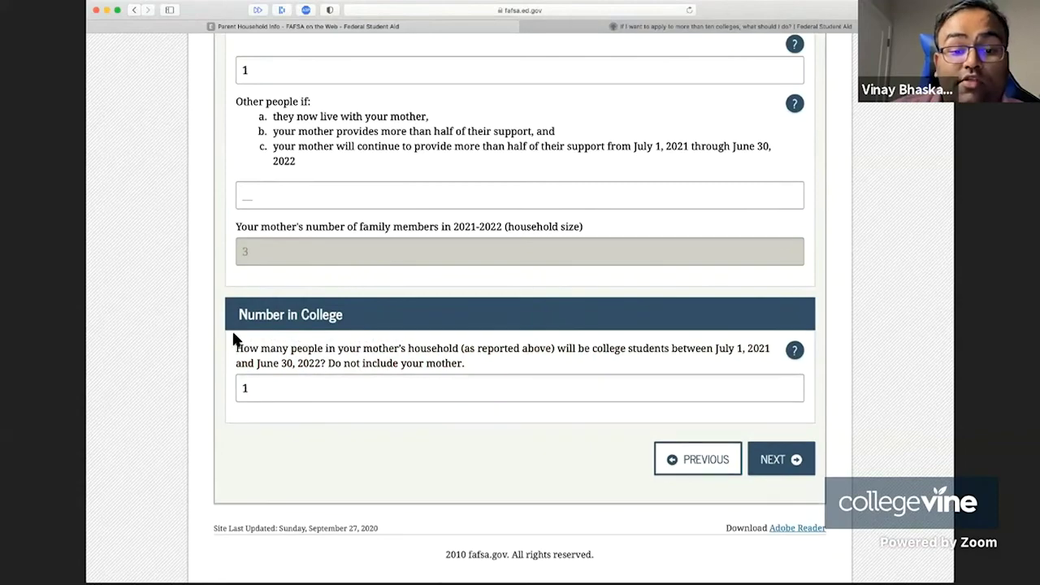
{"action": "left_click", "coordinate": [248, 393]}
{"action": "key", "text": "BackSpace"}
{"action": "type", "text": "2"}
{"action": "left_click", "coordinate": [772, 461]}
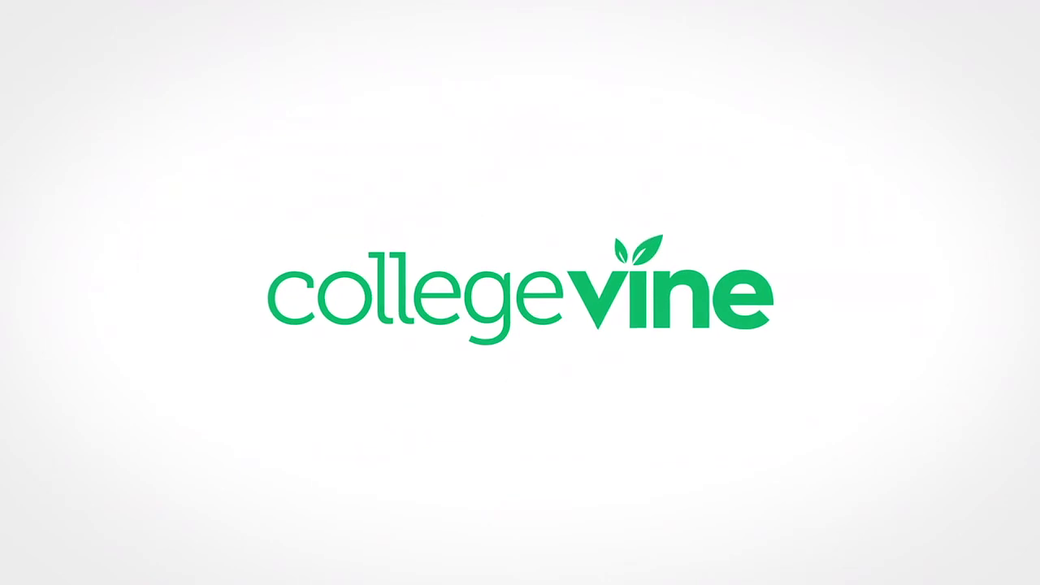